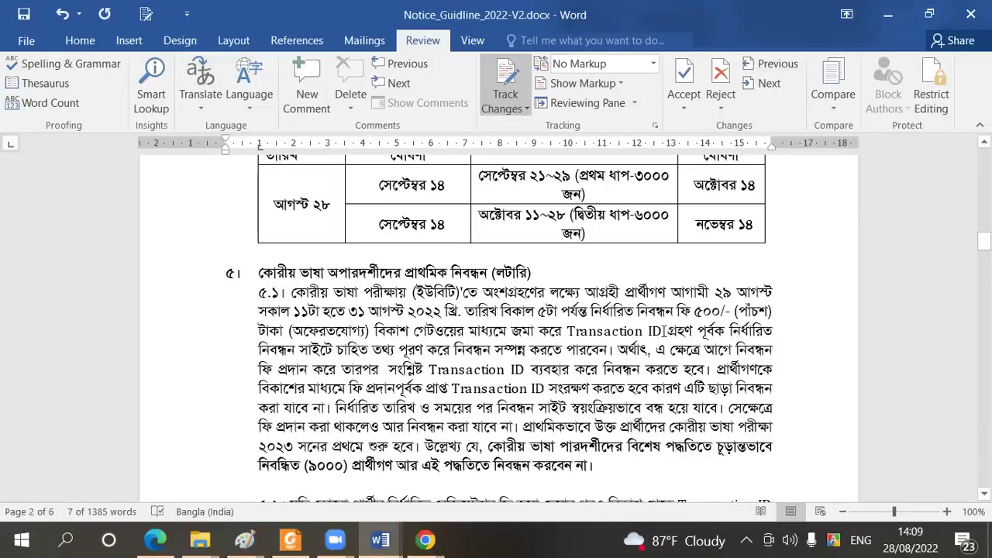
Highlight 'Transaction' in the notice paragraph and bring the Google Chrome window forward
{"action": "left_click_drag", "start_coordinate": [567, 331], "coordinate": [665, 329]}
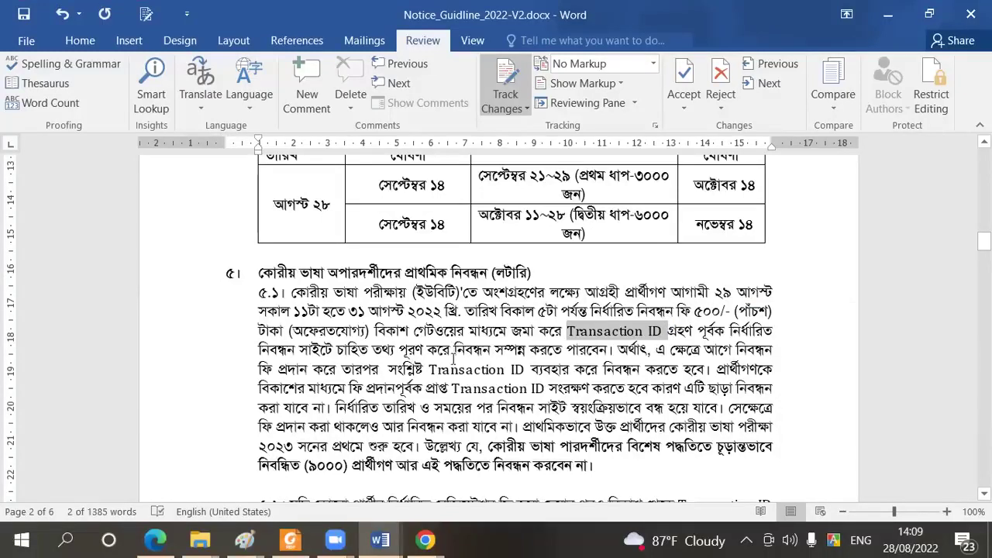
{"action": "left_click", "coordinate": [420, 540]}
{"action": "left_click", "coordinate": [367, 492]}
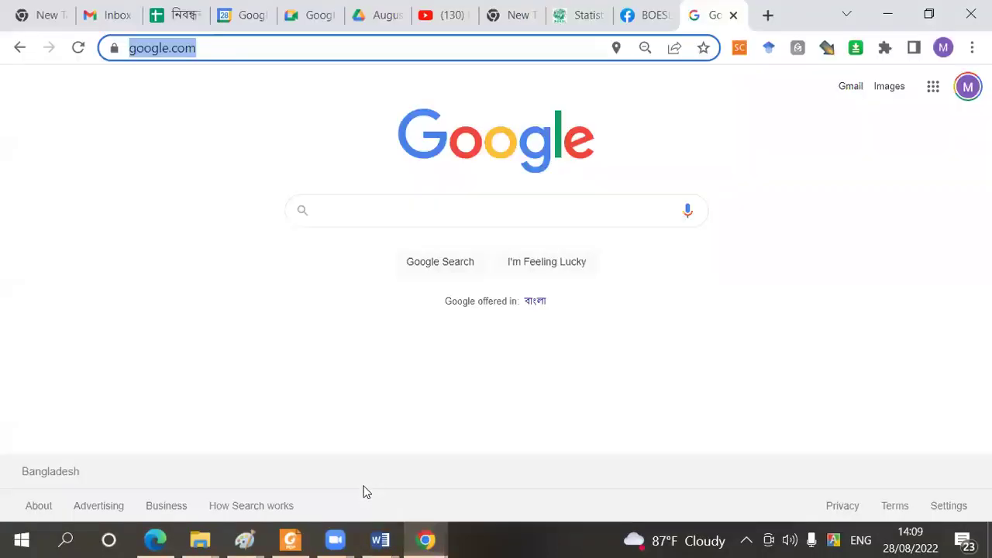
Open a new Chrome window and load the pasted eps.boesl.gov.bd/internallottery/ address
{"action": "middle_click", "coordinate": [425, 540]}
{"action": "left_click", "coordinate": [306, 45]}
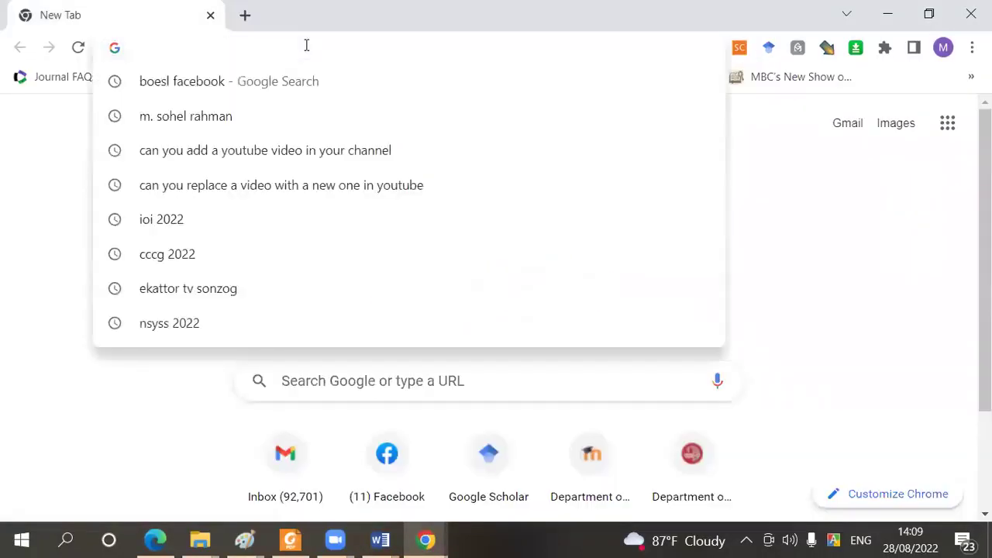
{"action": "type", "text": "http://eps.boesl.gov.bd/internallottery/"}
{"action": "key", "text": "Return"}
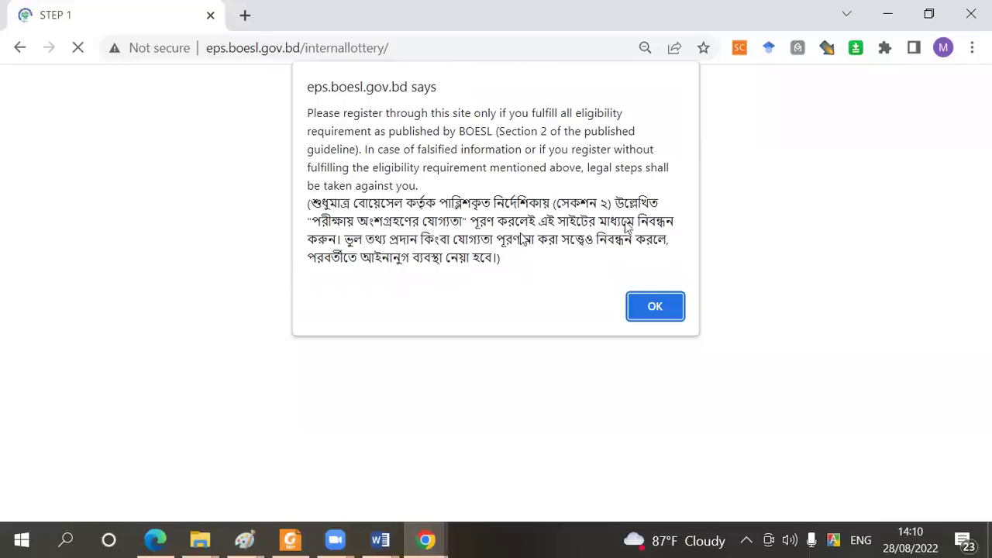
Dismiss the eligibility alert and review the empty STEP 1 Passport No. and Transaction Id fields
{"action": "left_click", "coordinate": [654, 306]}
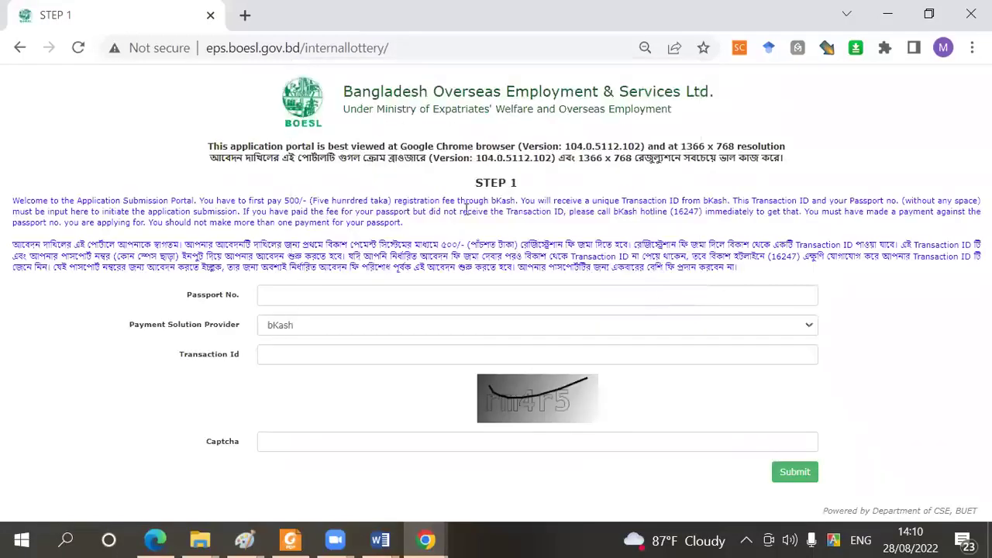
{"action": "left_click_drag", "start_coordinate": [477, 182], "coordinate": [519, 186]}
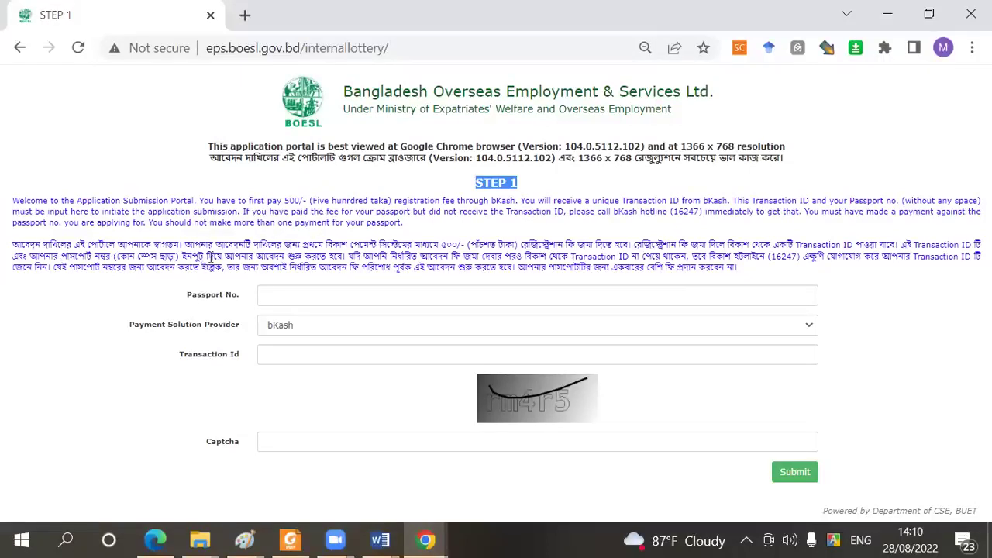
{"action": "mouse_move", "coordinate": [265, 298]}
{"action": "left_click", "coordinate": [306, 297]}
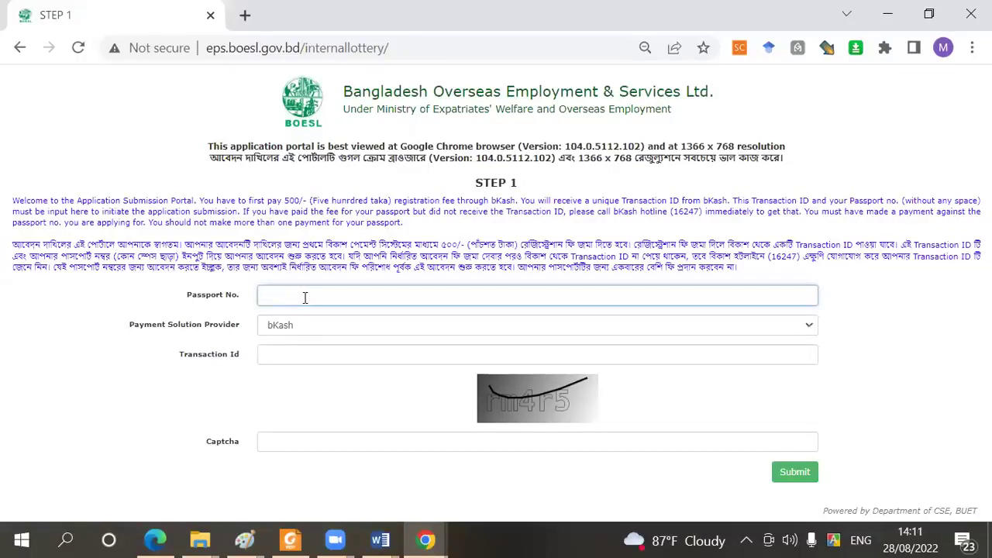
{"action": "left_click", "coordinate": [277, 353]}
{"action": "left_click", "coordinate": [267, 393]}
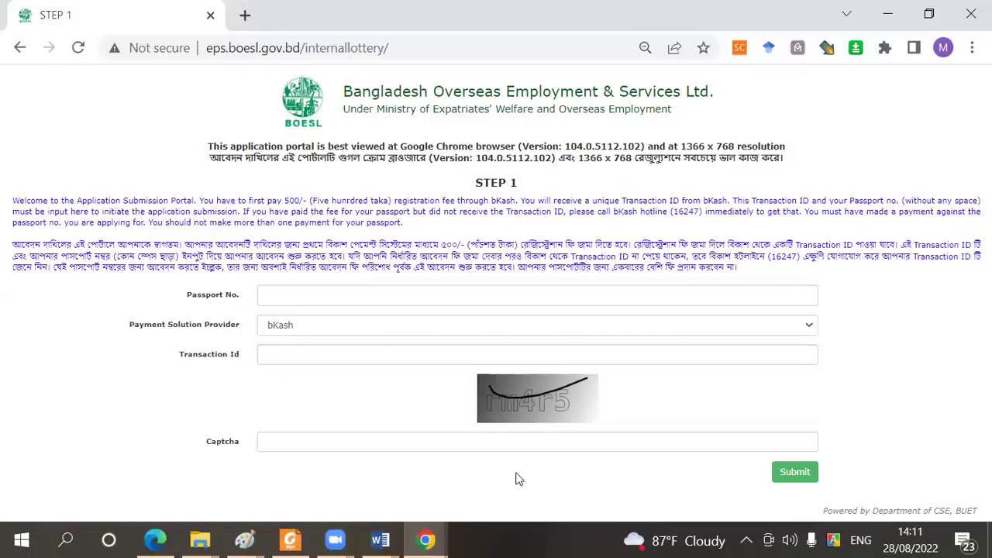
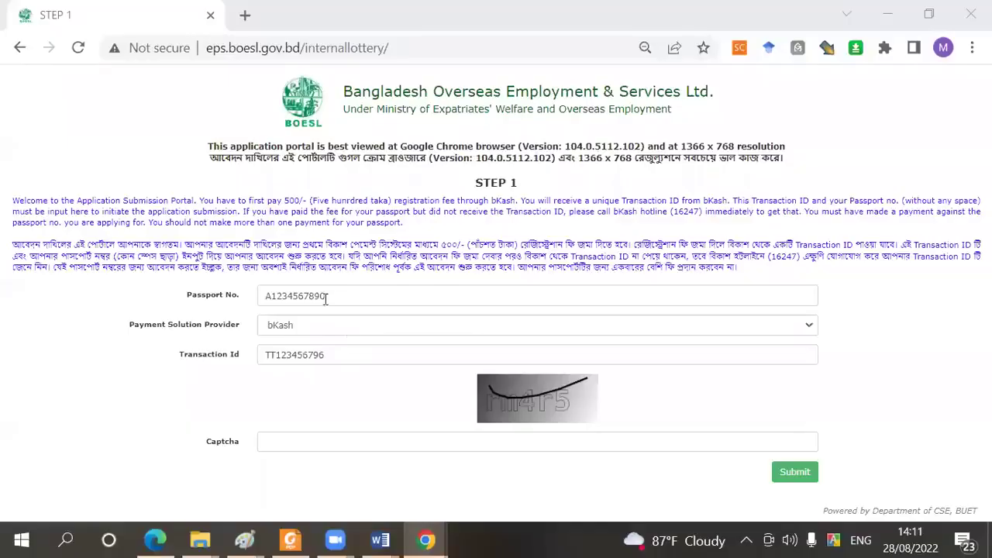
Check the passport number and transaction id, then enter the captcha text 'rm4r5'
{"action": "left_click_drag", "start_coordinate": [326, 296], "coordinate": [254, 310]}
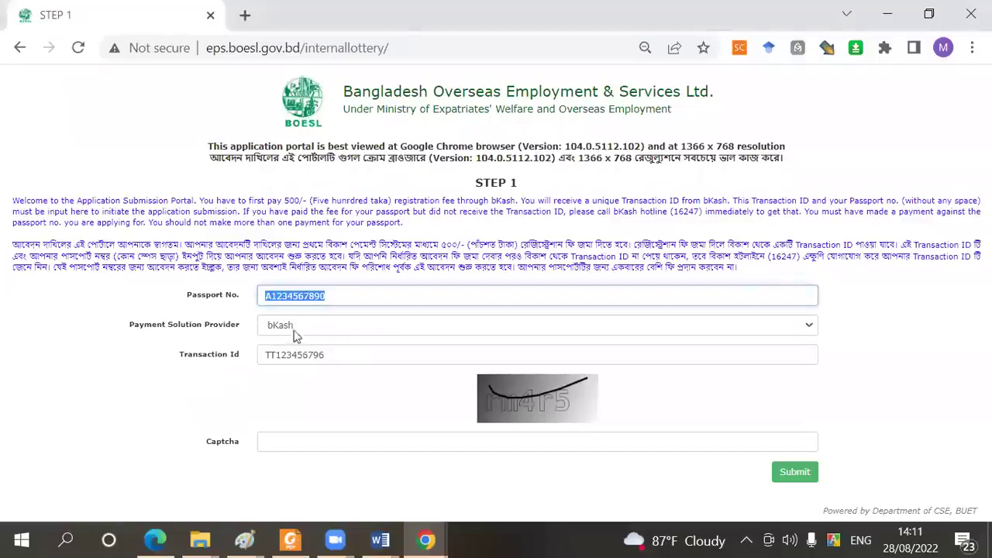
{"action": "left_click", "coordinate": [327, 299]}
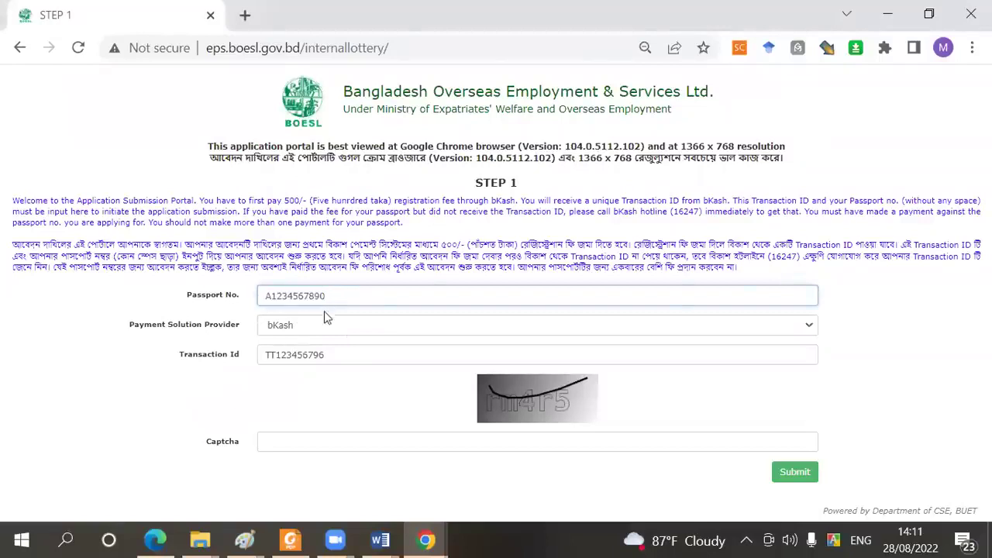
{"action": "left_click_drag", "start_coordinate": [326, 355], "coordinate": [266, 353]}
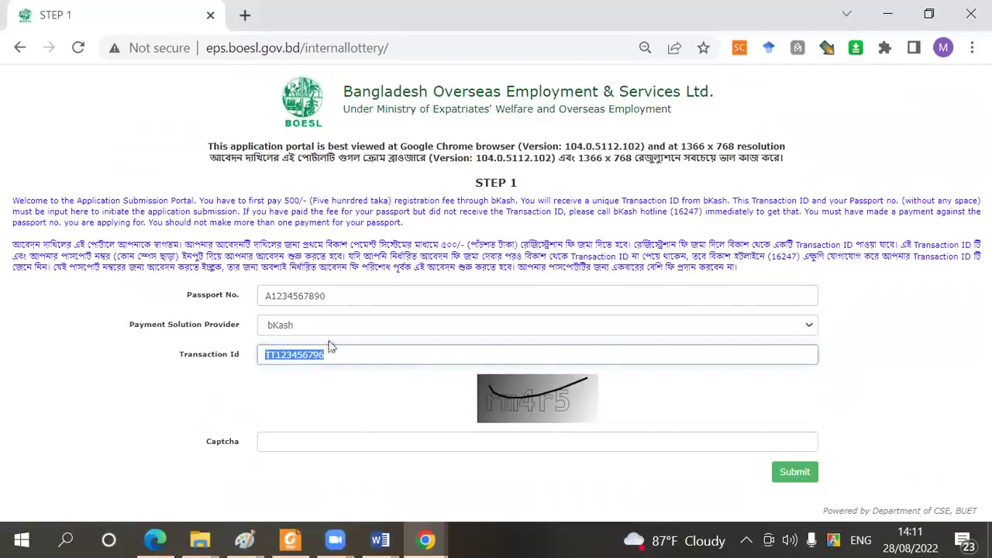
{"action": "left_click", "coordinate": [344, 441]}
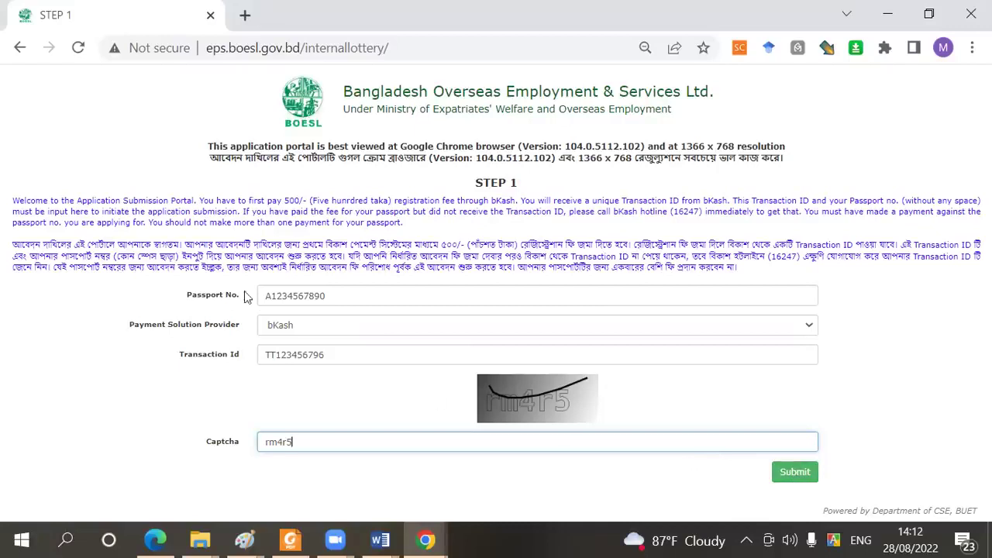
{"action": "mouse_move", "coordinate": [267, 297]}
Submit the Step 1 form and accept the passport information notice
{"action": "left_click", "coordinate": [794, 472]}
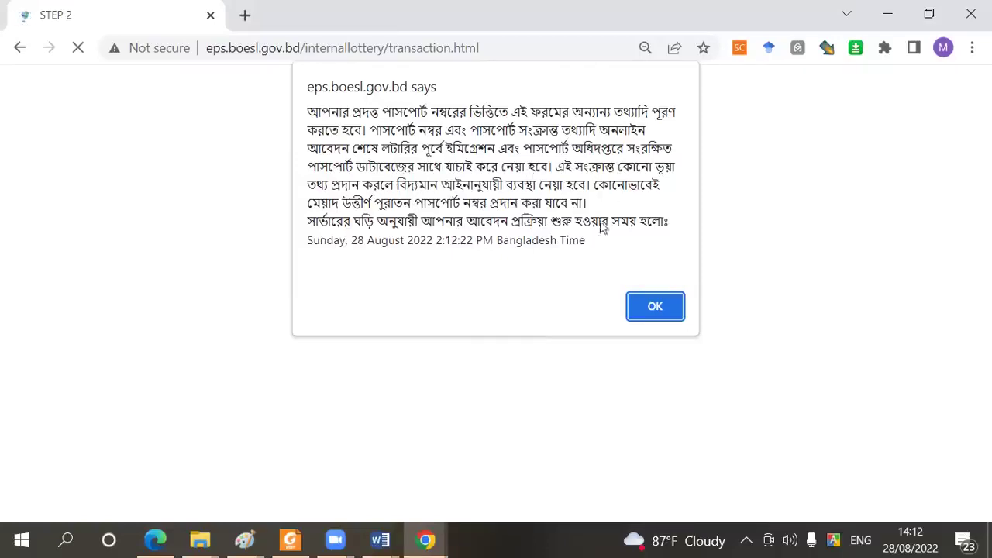
{"action": "left_click", "coordinate": [650, 310]}
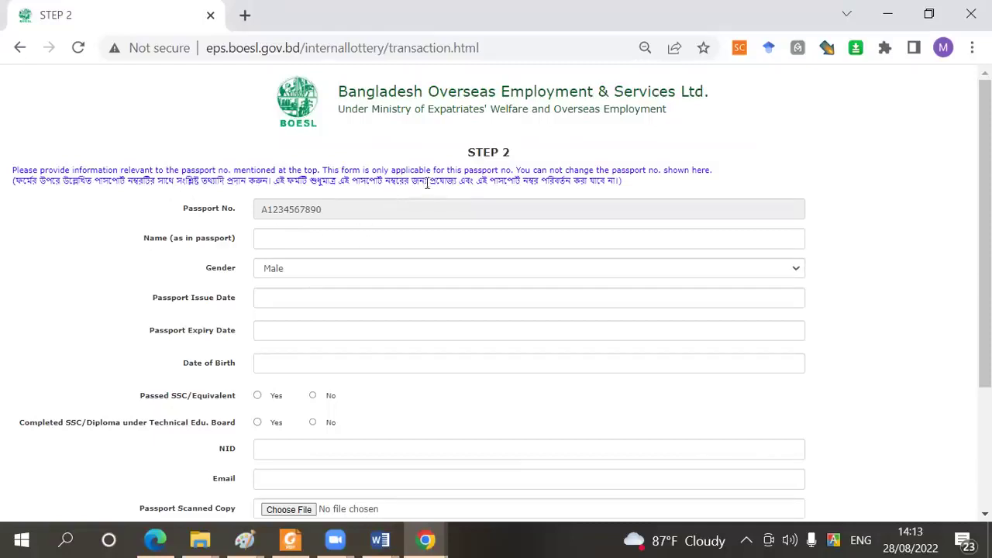
Enter the applicant's passport name and set passport dates 01-08-2022 to 31-08-2022
{"action": "left_click", "coordinate": [392, 210]}
{"action": "left_click", "coordinate": [294, 239]}
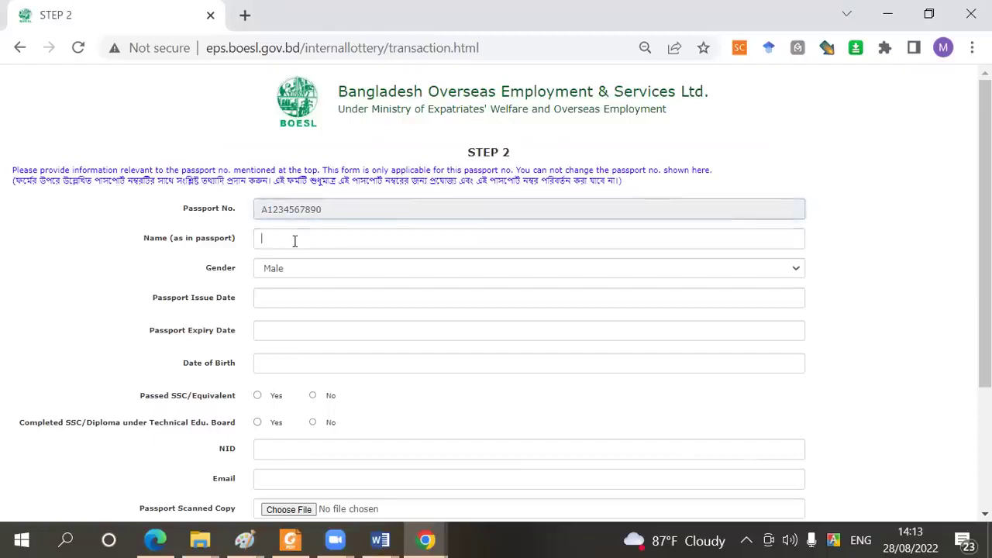
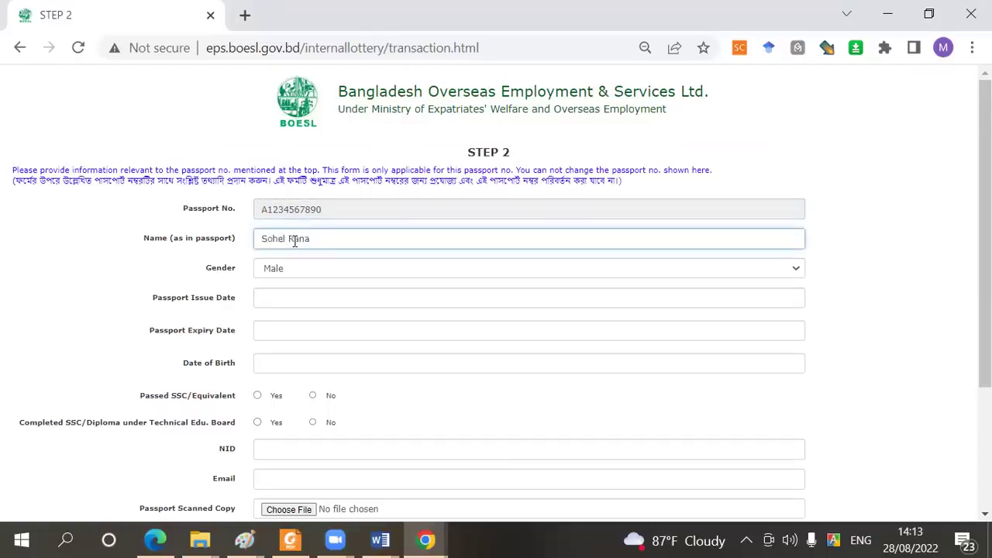
{"action": "key", "text": "Tab"}
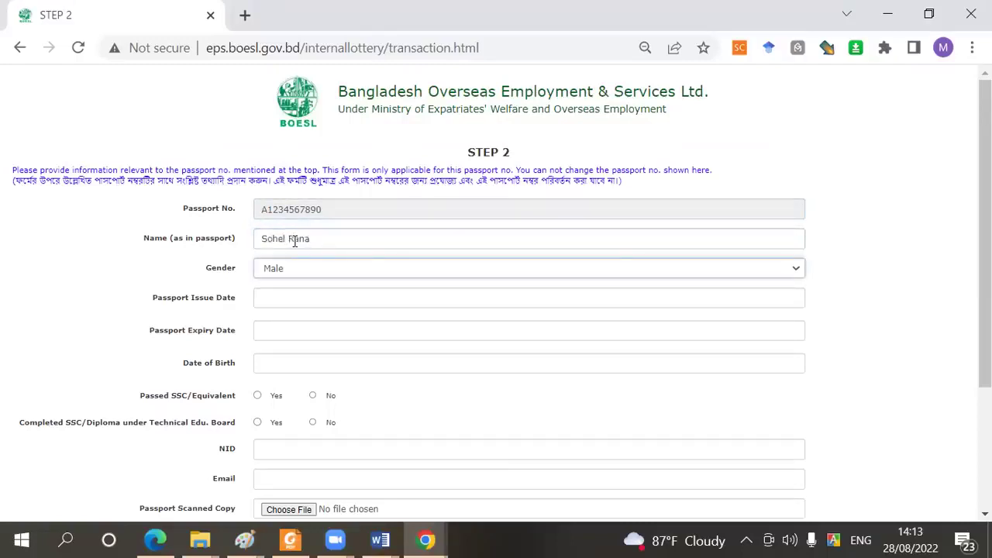
{"action": "left_click", "coordinate": [299, 297]}
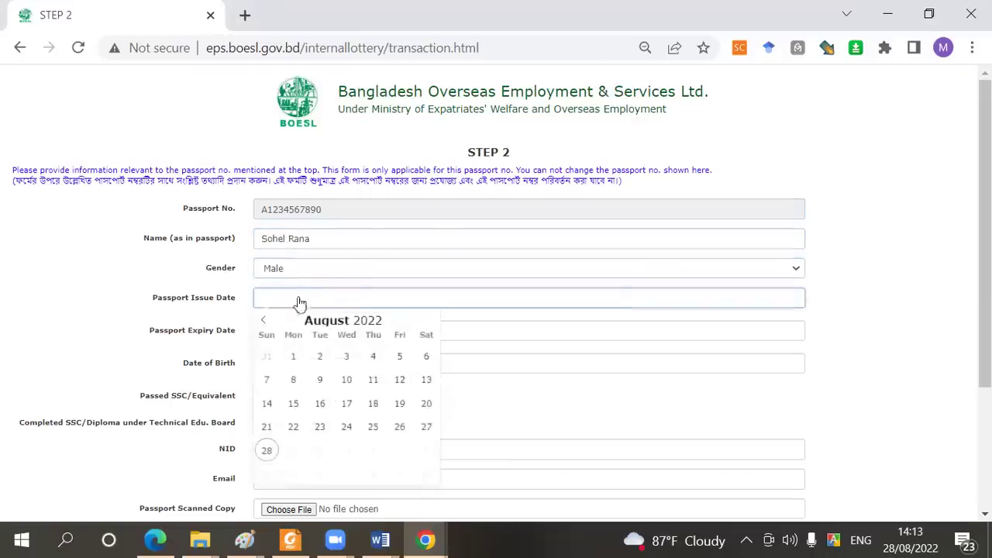
{"action": "left_click", "coordinate": [294, 358]}
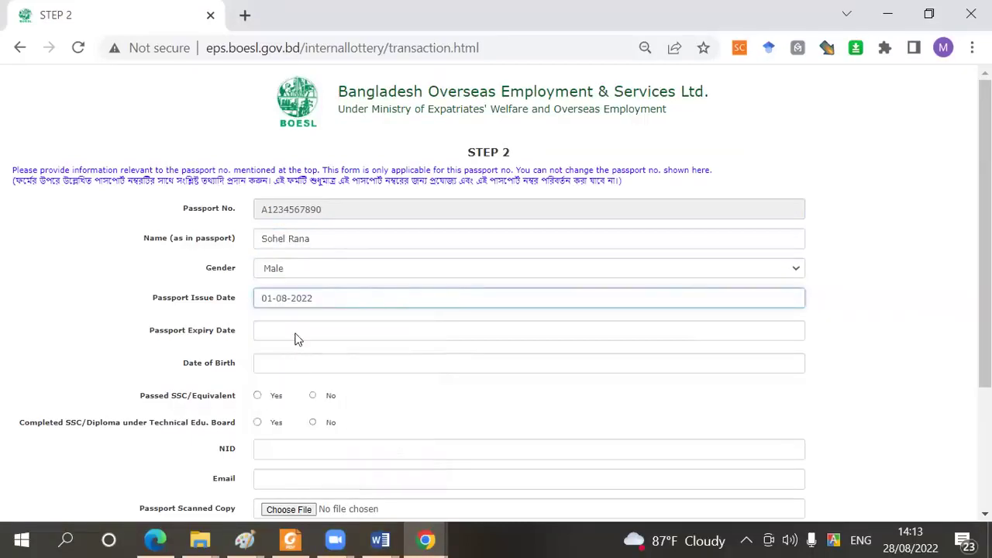
{"action": "left_click", "coordinate": [295, 334]}
{"action": "left_click", "coordinate": [345, 484]}
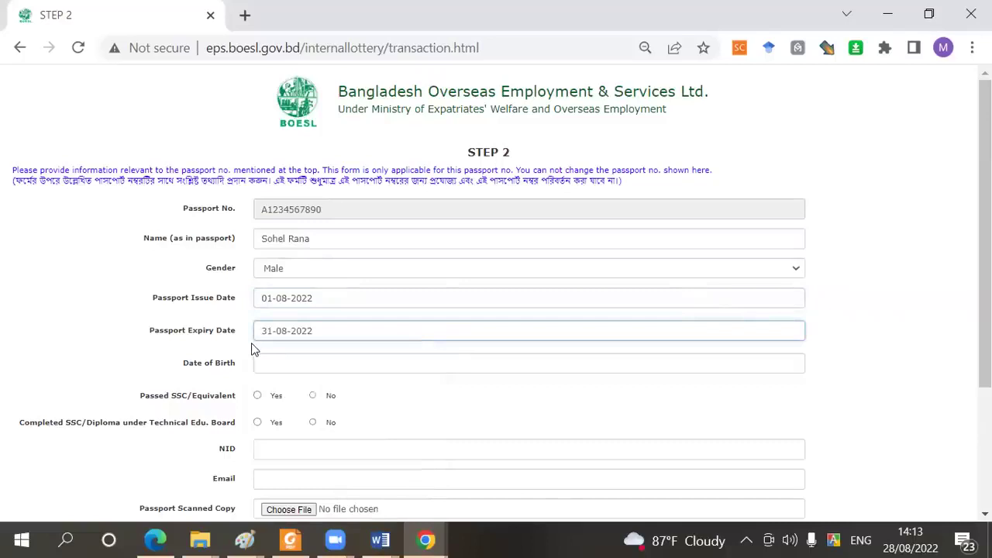
{"action": "left_click", "coordinate": [276, 370]}
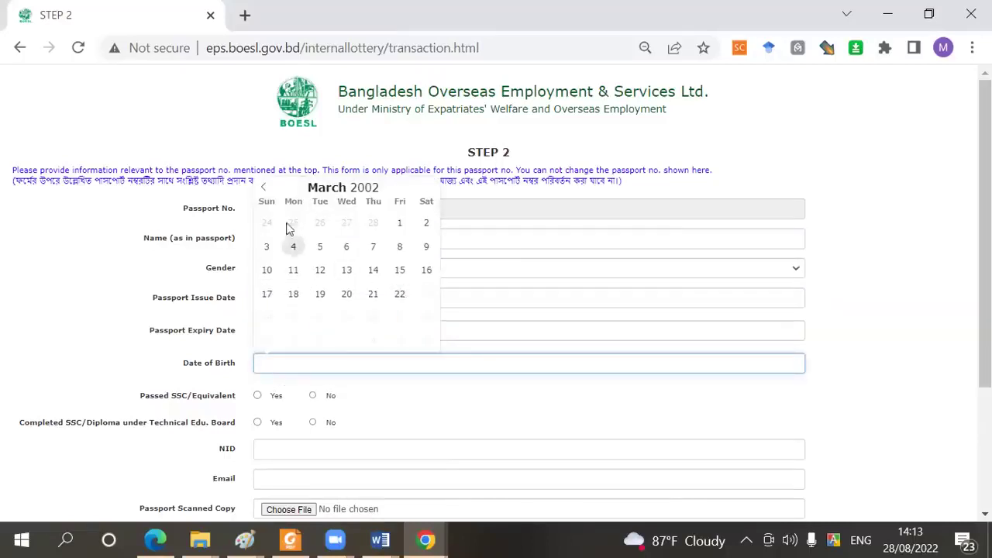
{"action": "left_click", "coordinate": [263, 187]}
{"action": "left_click", "coordinate": [264, 187]}
{"action": "left_click", "coordinate": [263, 187]}
{"action": "left_click", "coordinate": [264, 187]}
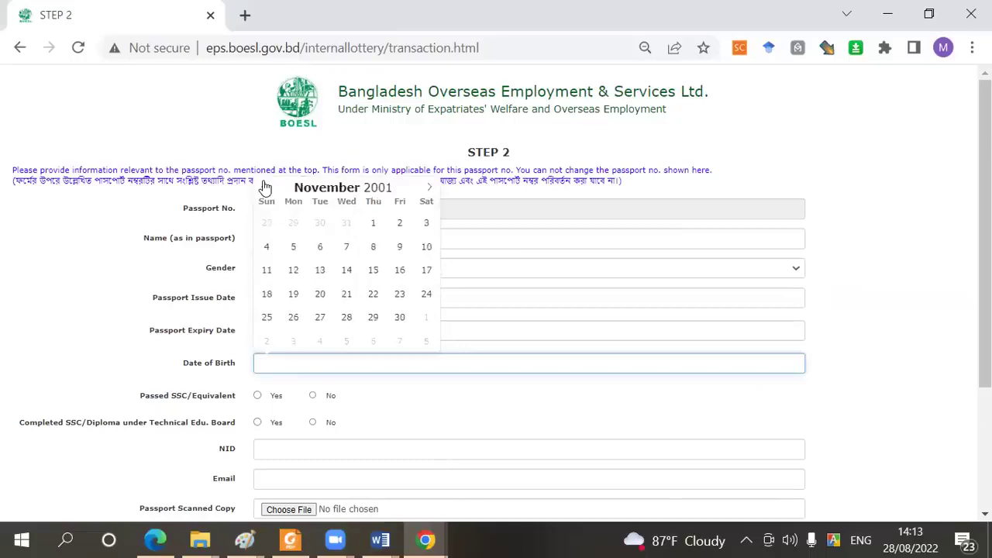
{"action": "left_click", "coordinate": [347, 271]}
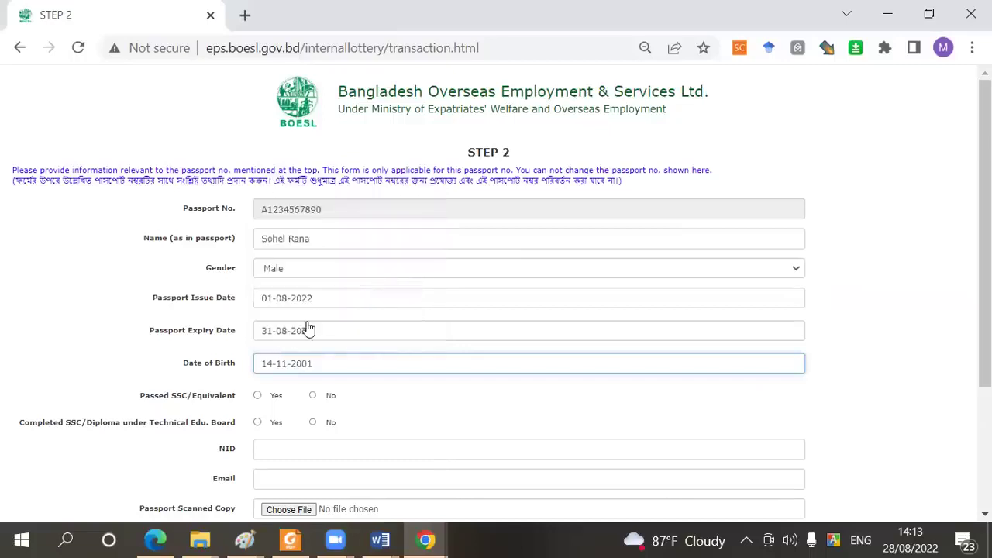
{"action": "scroll", "coordinate": [341, 307], "scroll_direction": "down", "scroll_amount": 1}
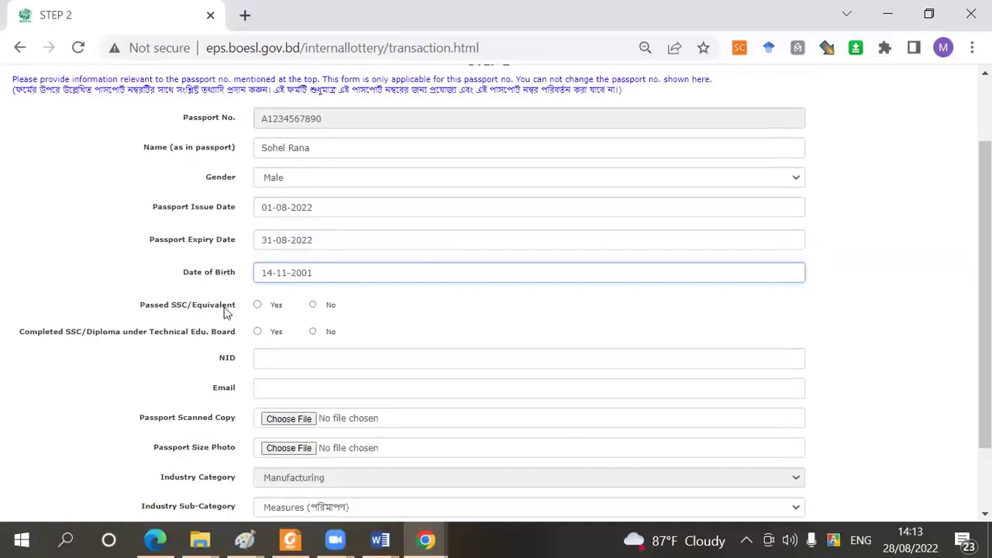
Answer Yes to Passed SSC/Equivalent, then enter the applicant's NID number and e-mail address
{"action": "left_click", "coordinate": [224, 308]}
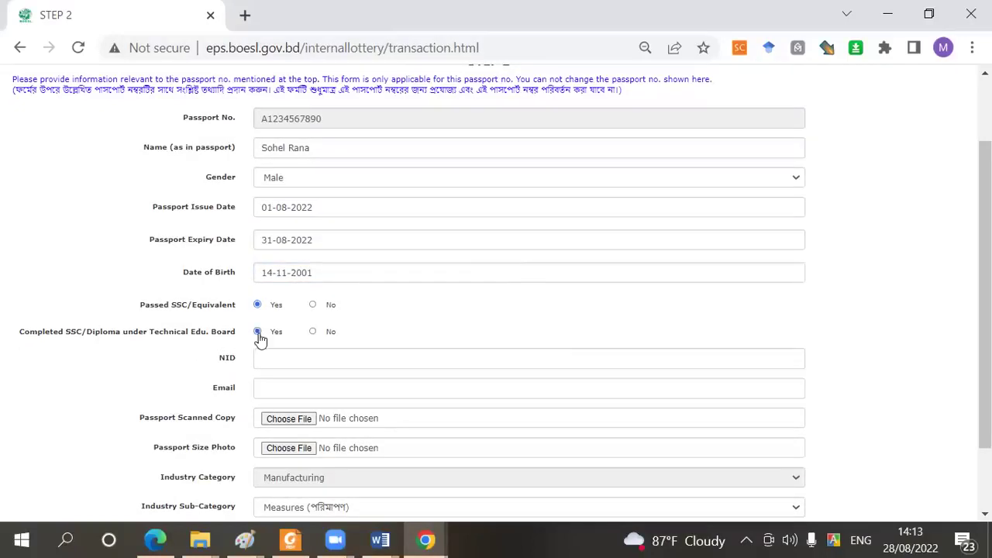
{"action": "left_click", "coordinate": [271, 357]}
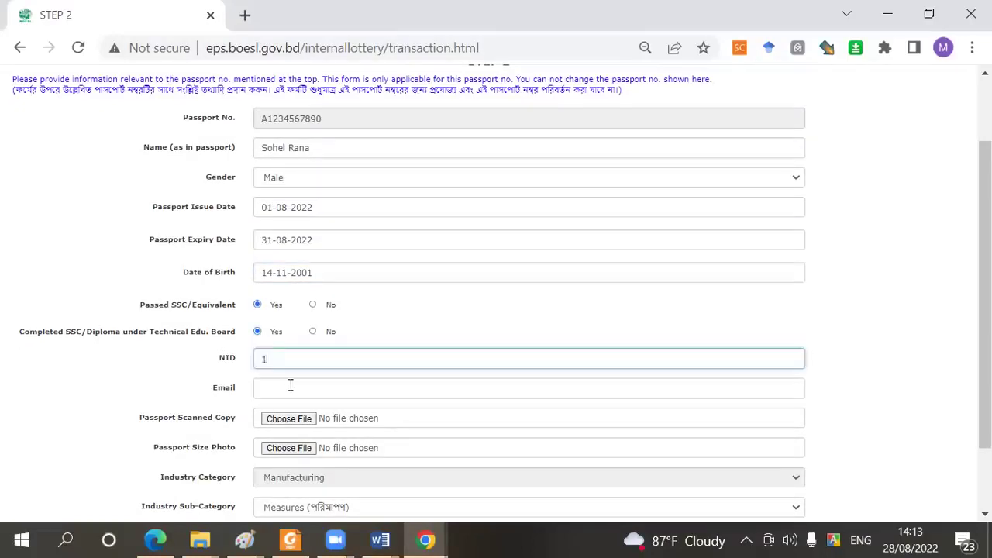
{"action": "left_click", "coordinate": [283, 387]}
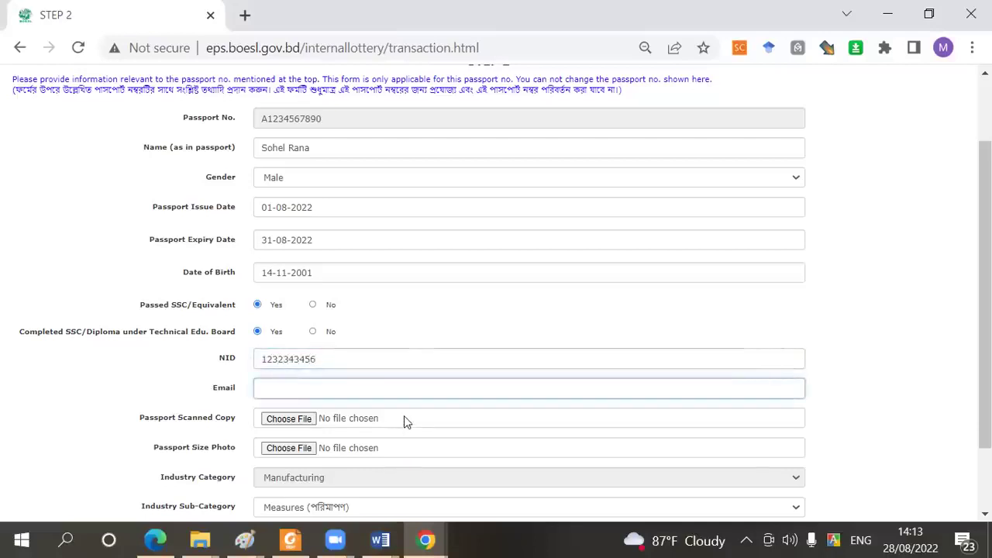
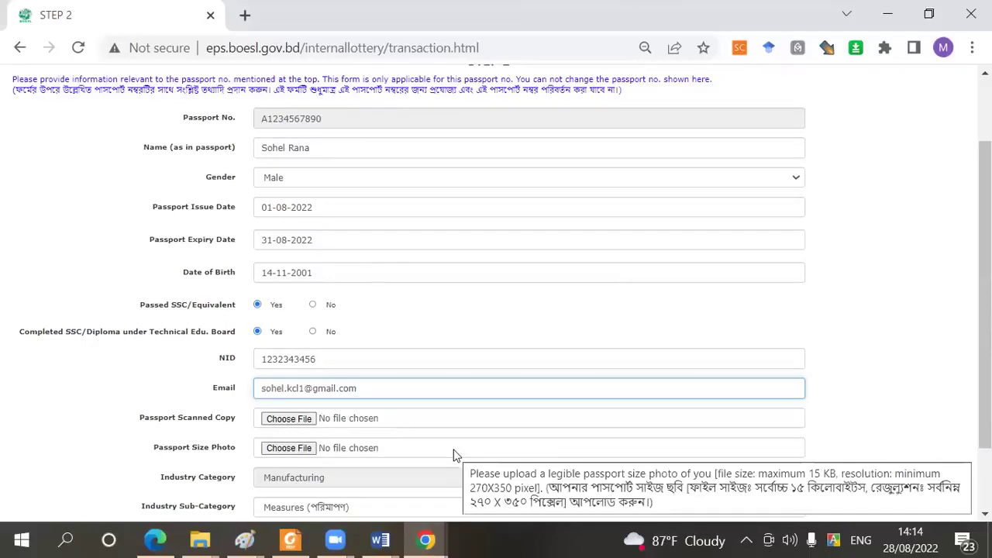
Upload pass-test.jpg as the passport scanned copy and photo-test.jpg as the passport photo
{"action": "left_click", "coordinate": [299, 424]}
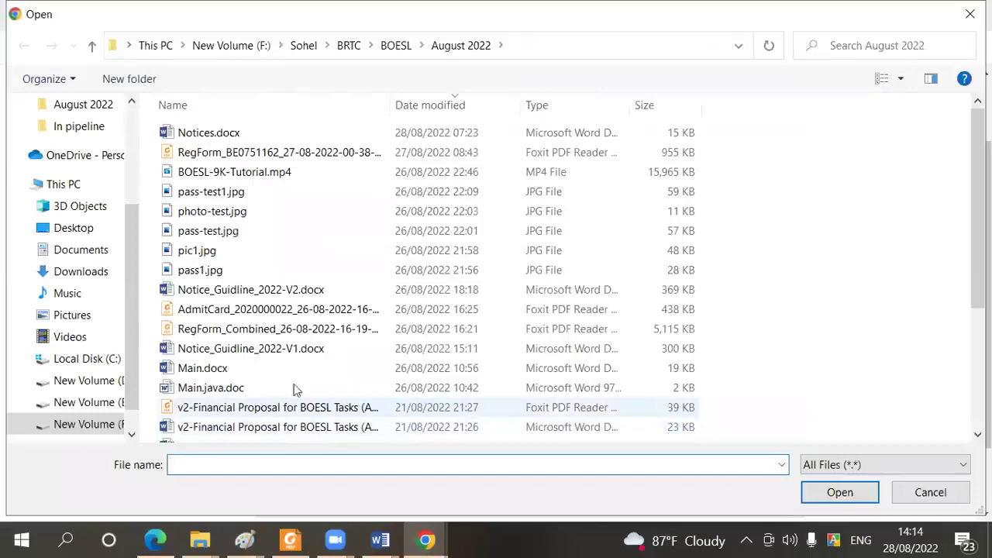
{"action": "double_click", "coordinate": [224, 235]}
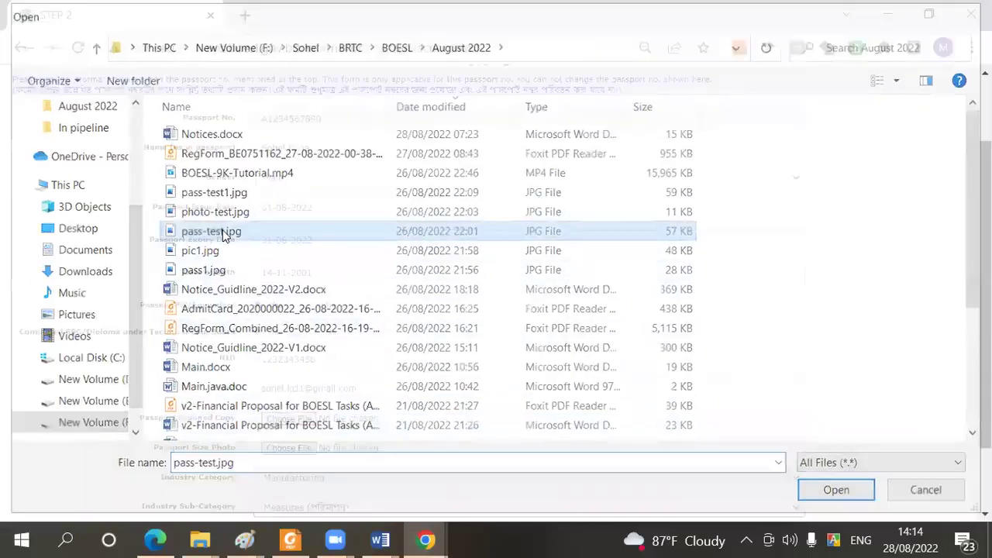
{"action": "scroll", "coordinate": [363, 345], "scroll_direction": "down", "scroll_amount": 2}
{"action": "left_click", "coordinate": [289, 361]}
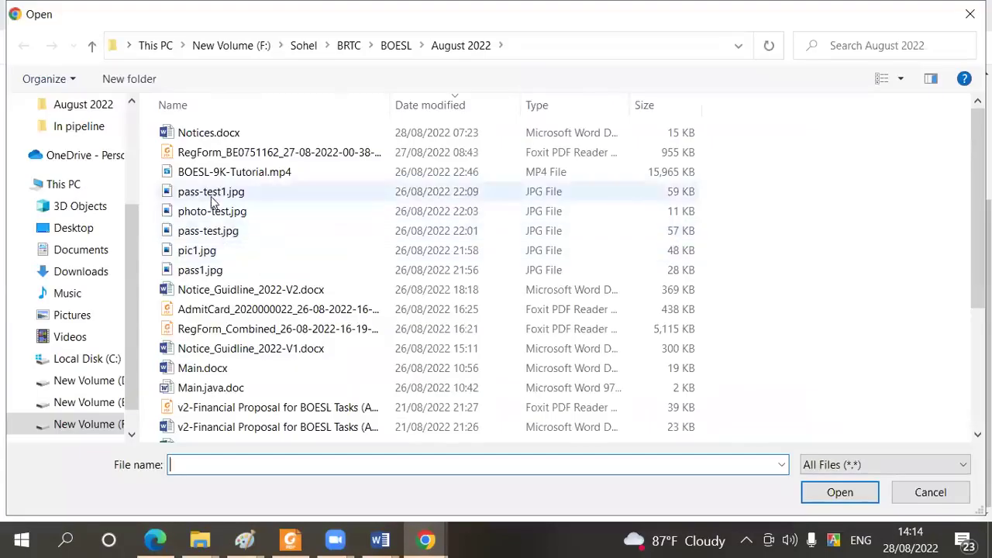
{"action": "double_click", "coordinate": [210, 214]}
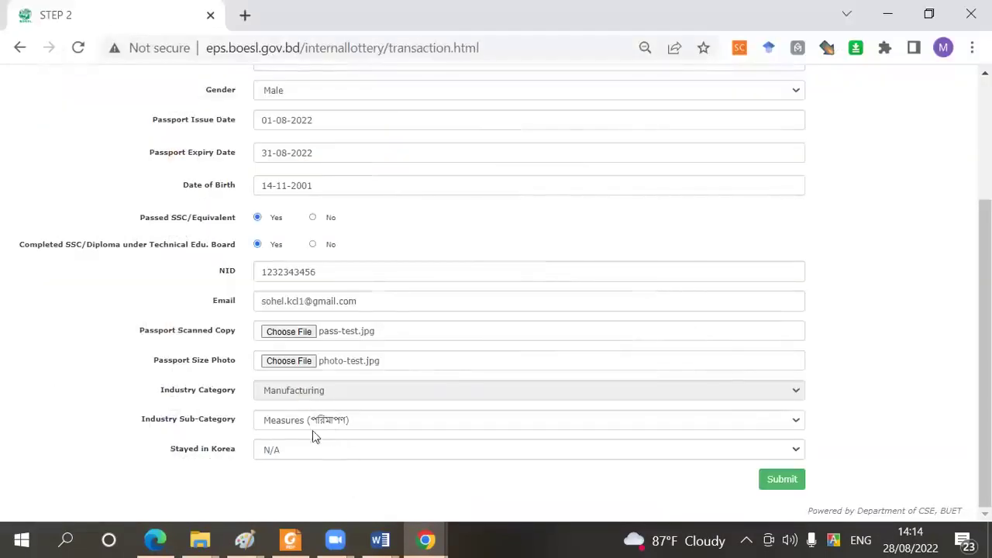
Choose Assemble as industry sub-category, leave Stayed in Korea at N/A, and submit Step 2
{"action": "left_click", "coordinate": [323, 426]}
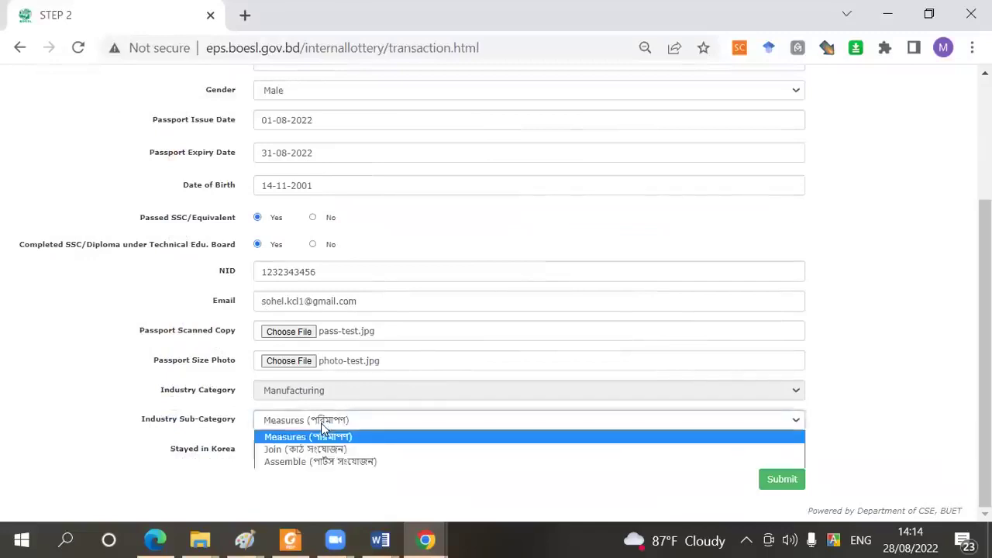
{"action": "left_click", "coordinate": [302, 465]}
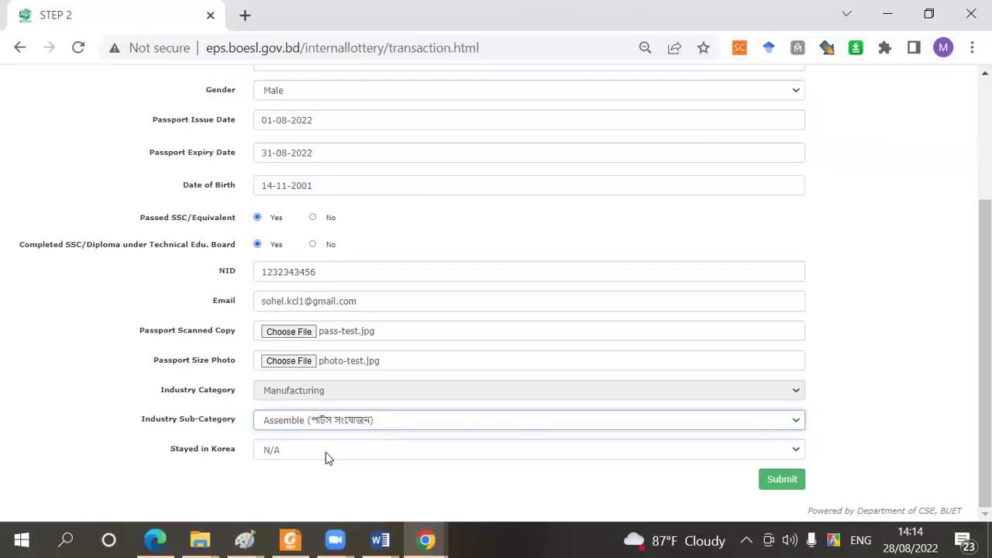
{"action": "left_click", "coordinate": [328, 453]}
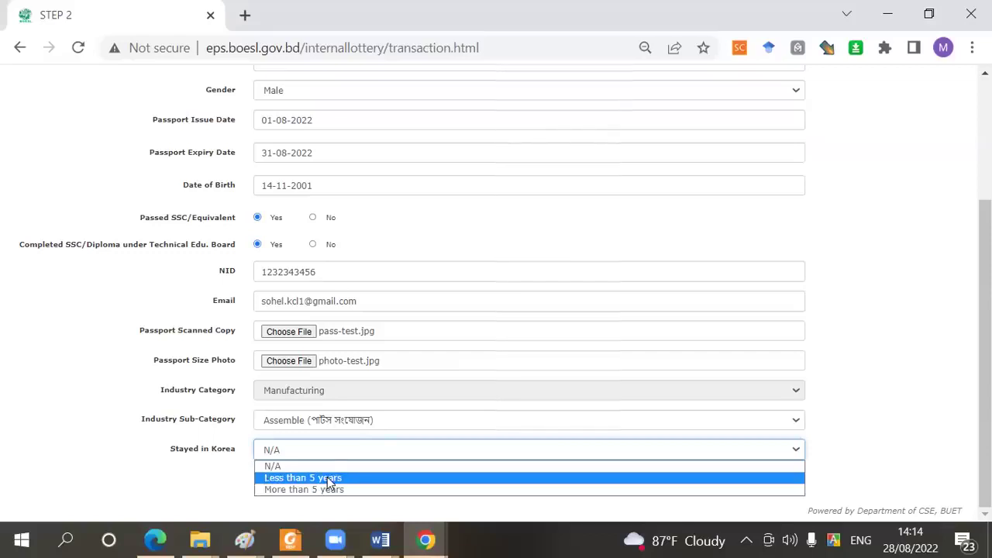
{"action": "left_click", "coordinate": [276, 466]}
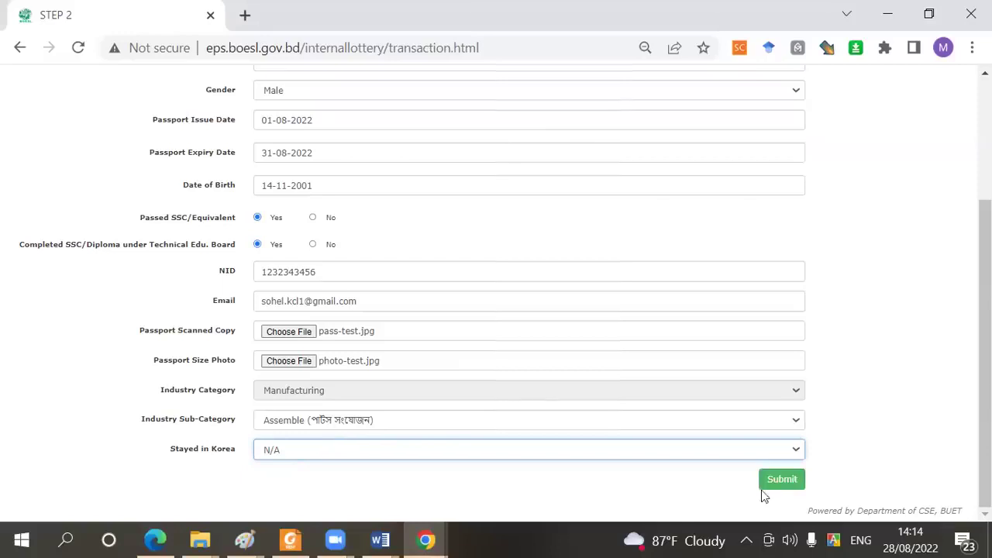
{"action": "scroll", "coordinate": [370, 430], "scroll_direction": "up", "scroll_amount": 3}
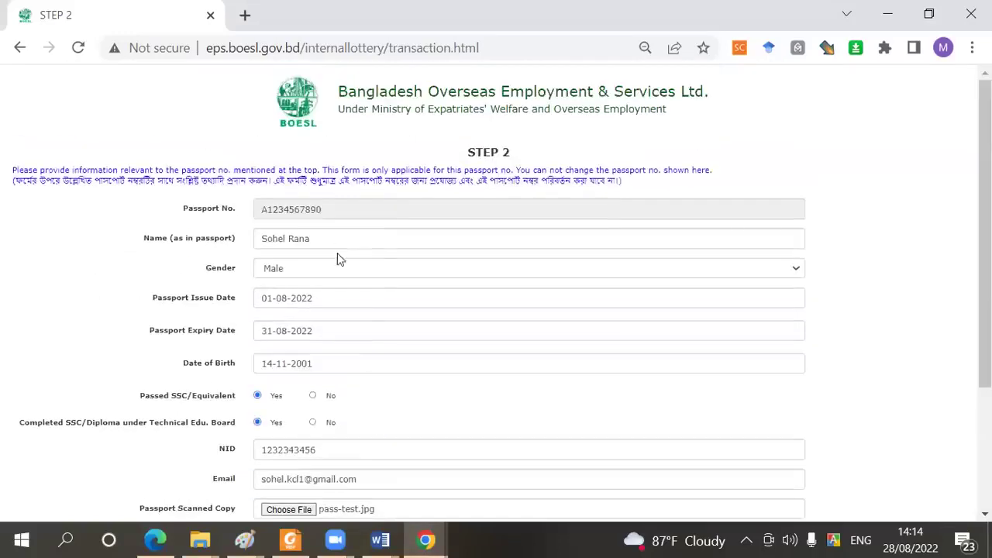
{"action": "scroll", "coordinate": [354, 282], "scroll_direction": "down", "scroll_amount": 3}
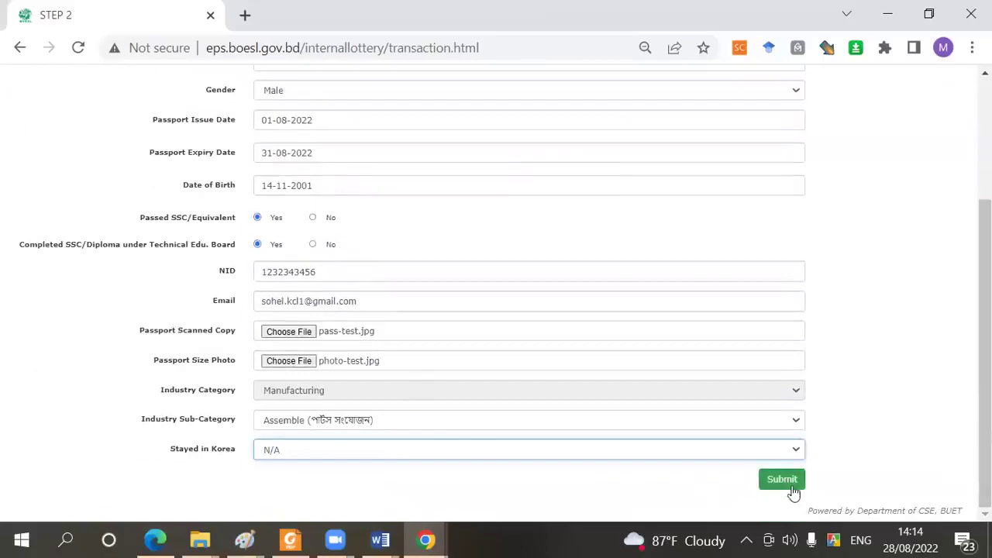
{"action": "left_click", "coordinate": [782, 479]}
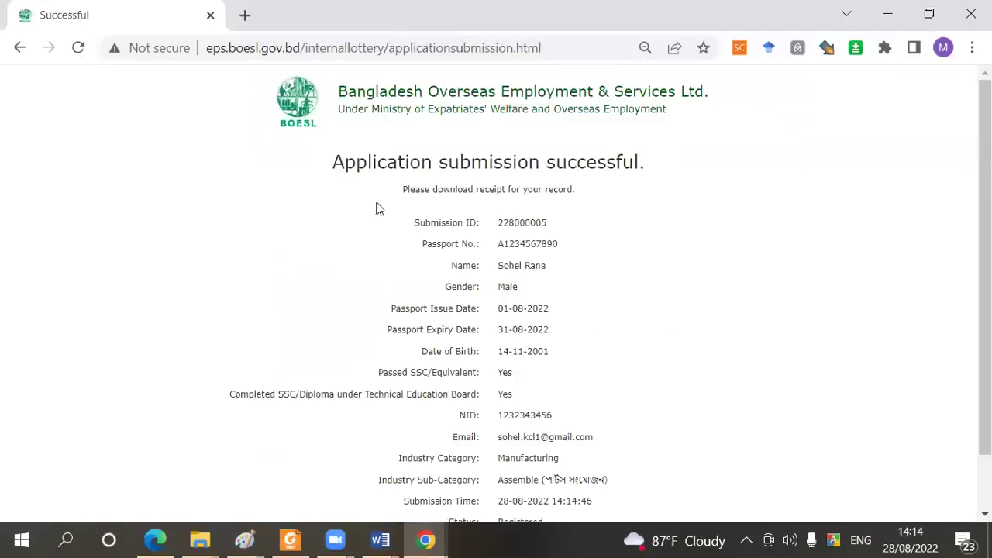
Download the application's PDF receipt from the success page
{"action": "scroll", "coordinate": [604, 290], "scroll_direction": "down", "scroll_amount": 1}
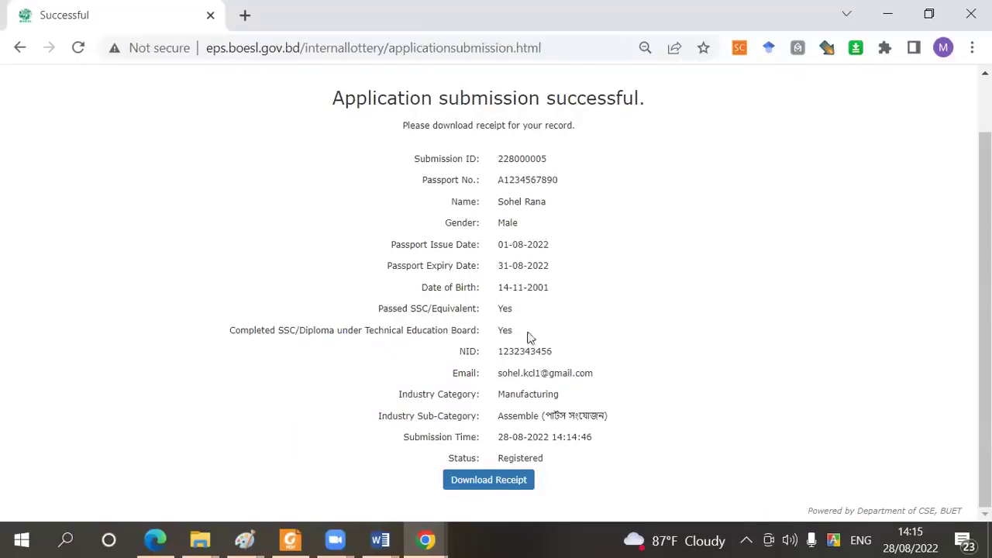
{"action": "left_click", "coordinate": [491, 481]}
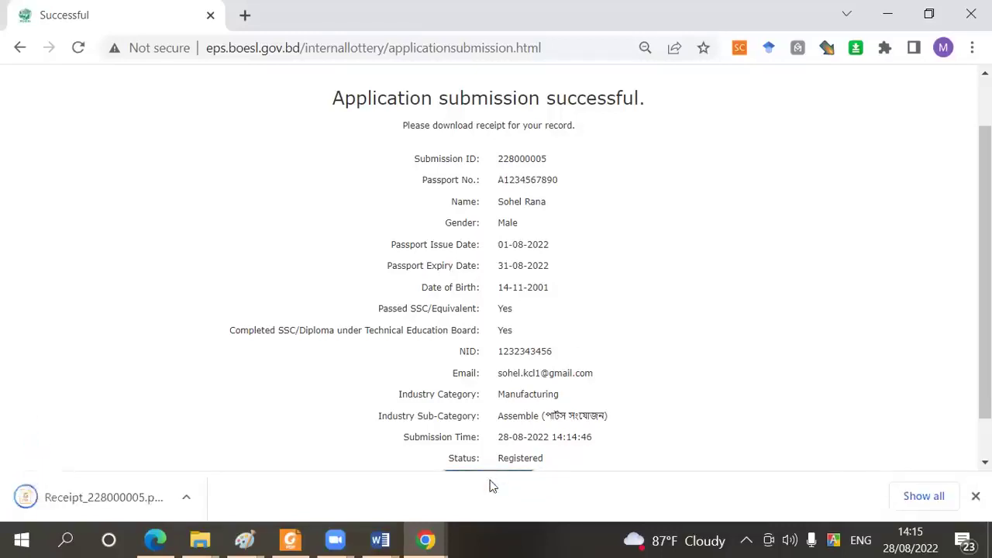